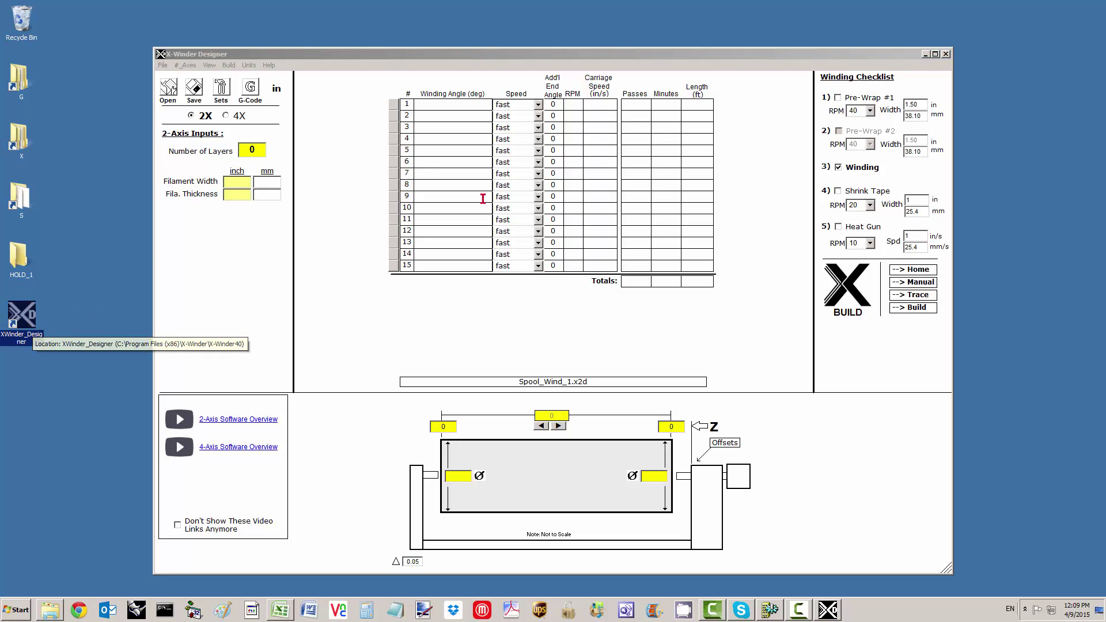
Step: Close X-Winder Designer and open a new Explorer window, moved aside from the desktop icons
left_click(657, 60)
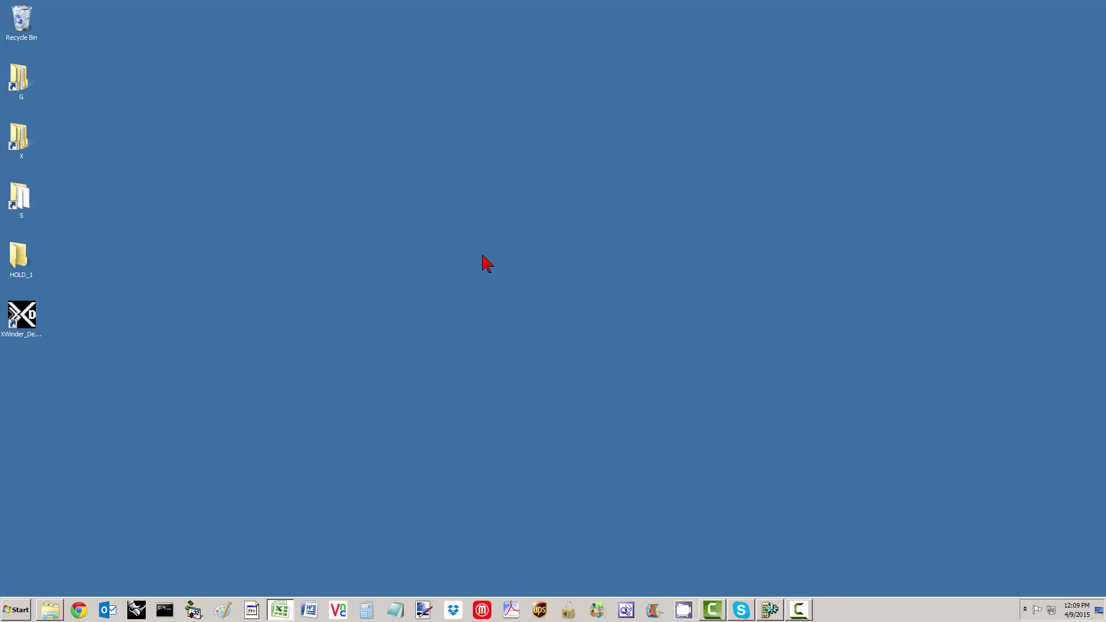
left_click(945, 54)
right_click(51, 611)
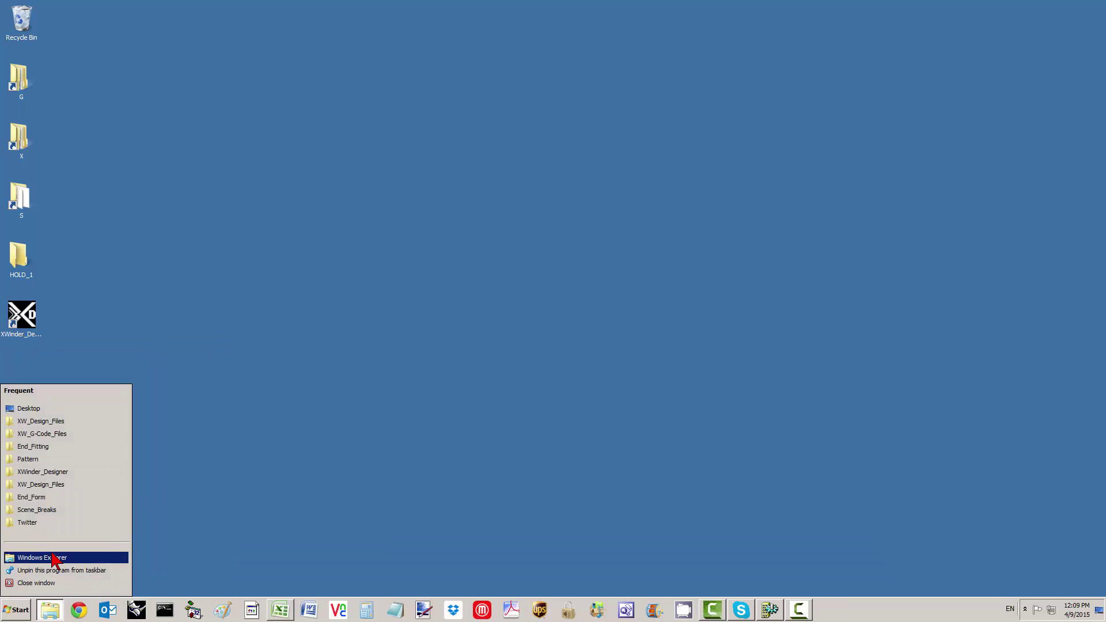
left_click(49, 562)
left_click_drag(344, 10, 490, 17)
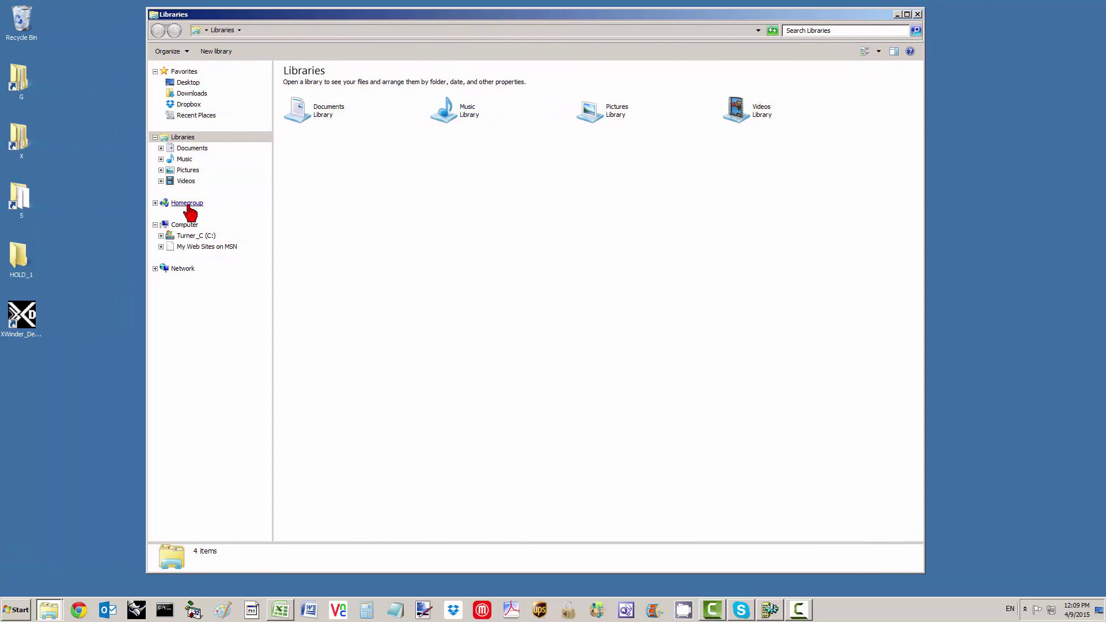
Step: Browse to Program Files (x86)\X-Winder\X-Winder40 and copy XWinder_Executor.exe
left_click(162, 235)
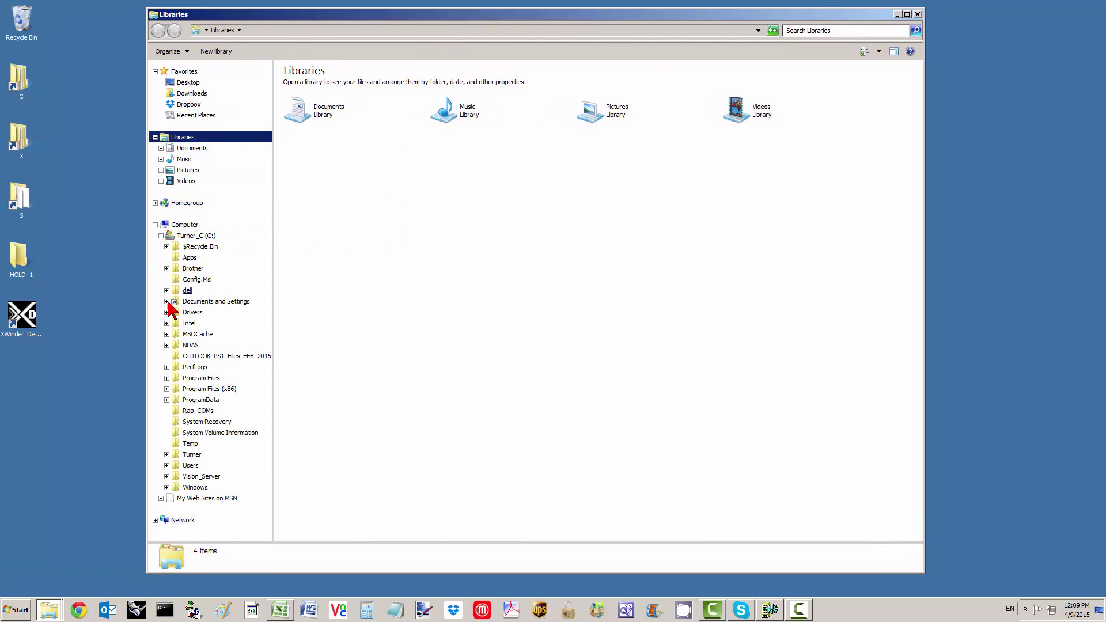
left_click(167, 389)
left_click_drag(265, 309, 267, 459)
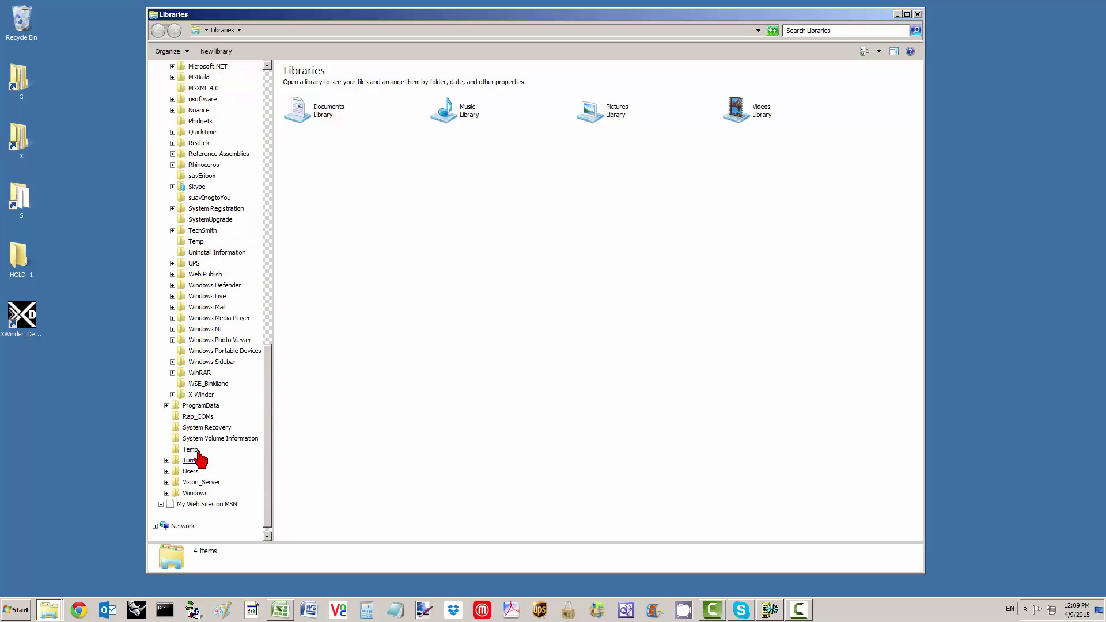
left_click(200, 395)
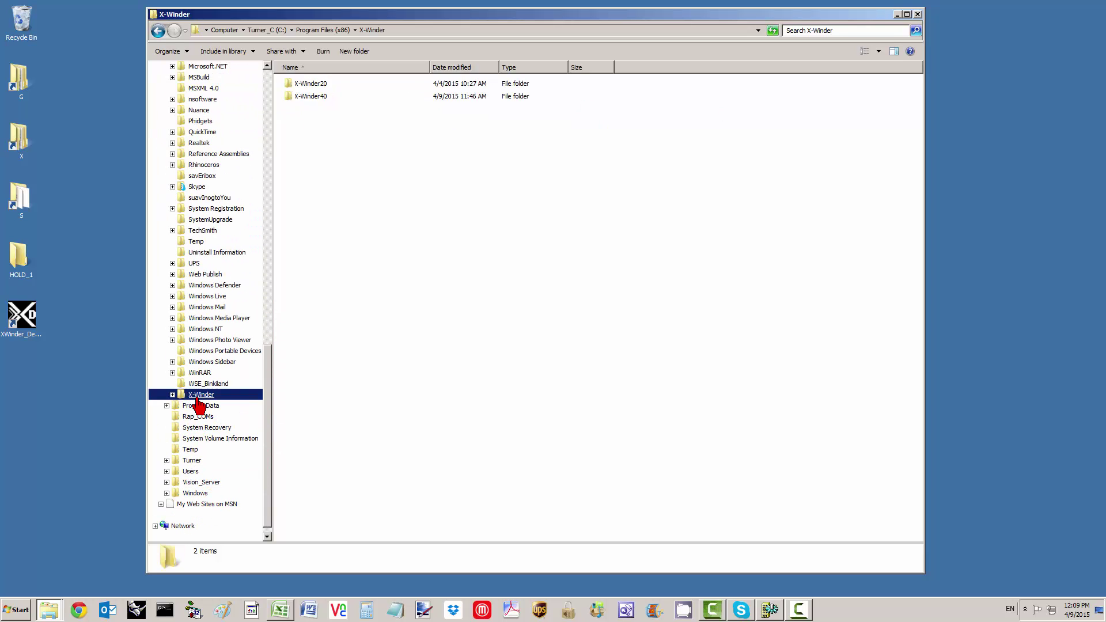
double_click(310, 97)
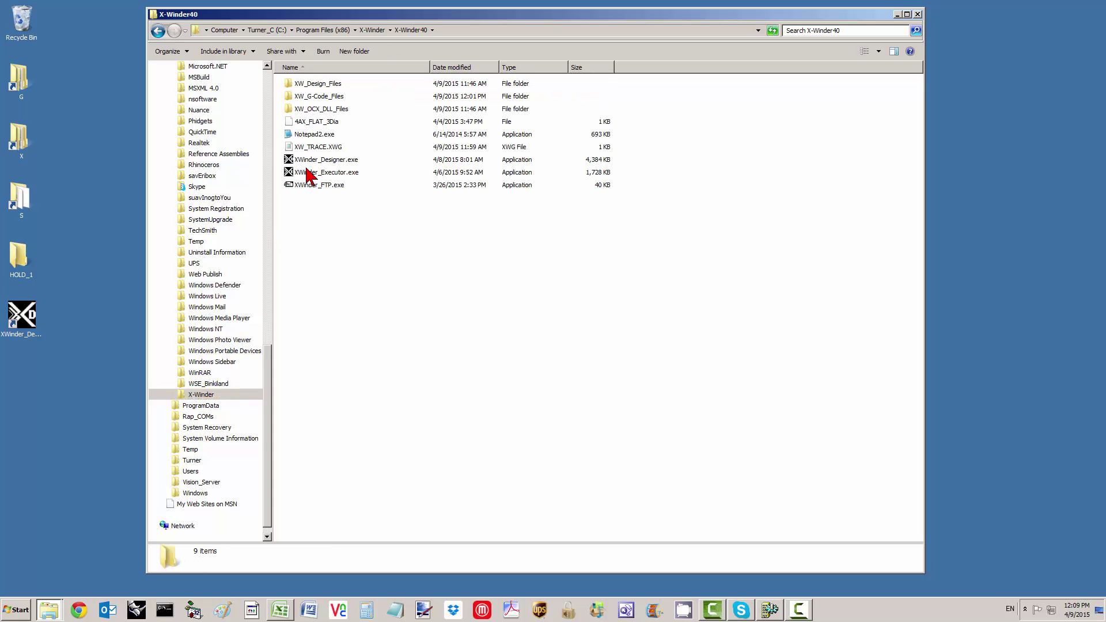
right_click(323, 175)
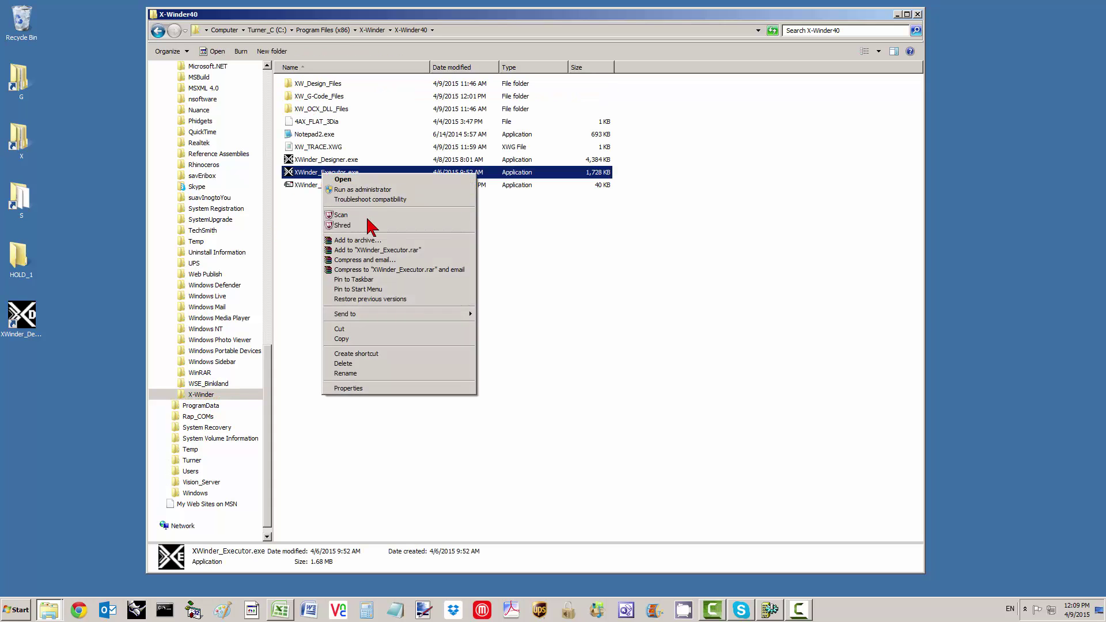
left_click(364, 340)
Step: Paste a shortcut to XWinder_Executor.exe on the desktop and close Explorer
right_click(58, 391)
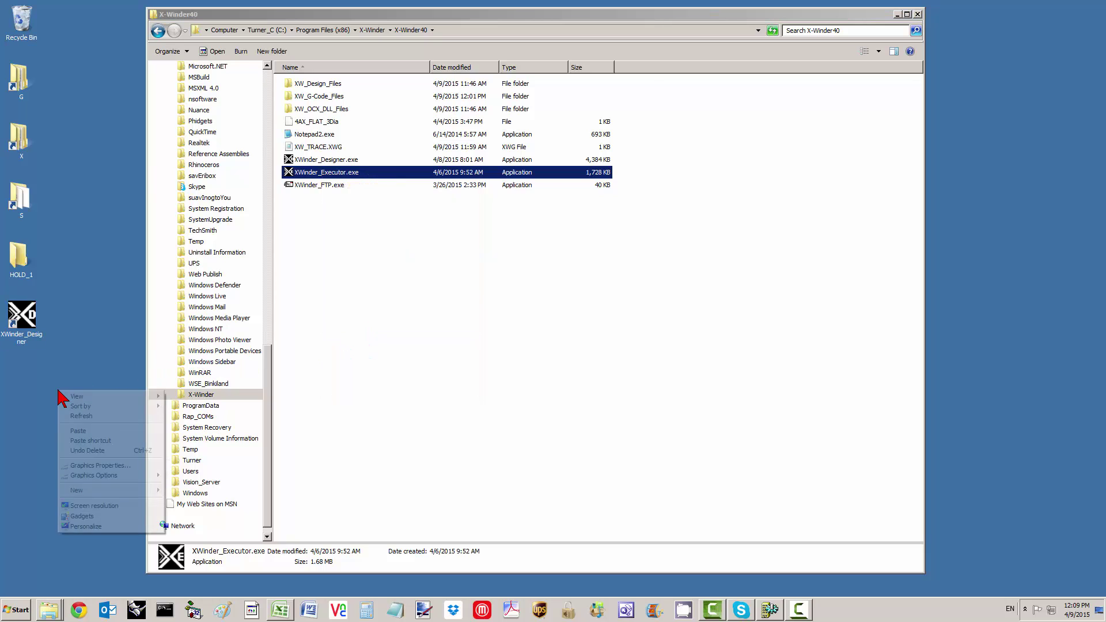
left_click(91, 441)
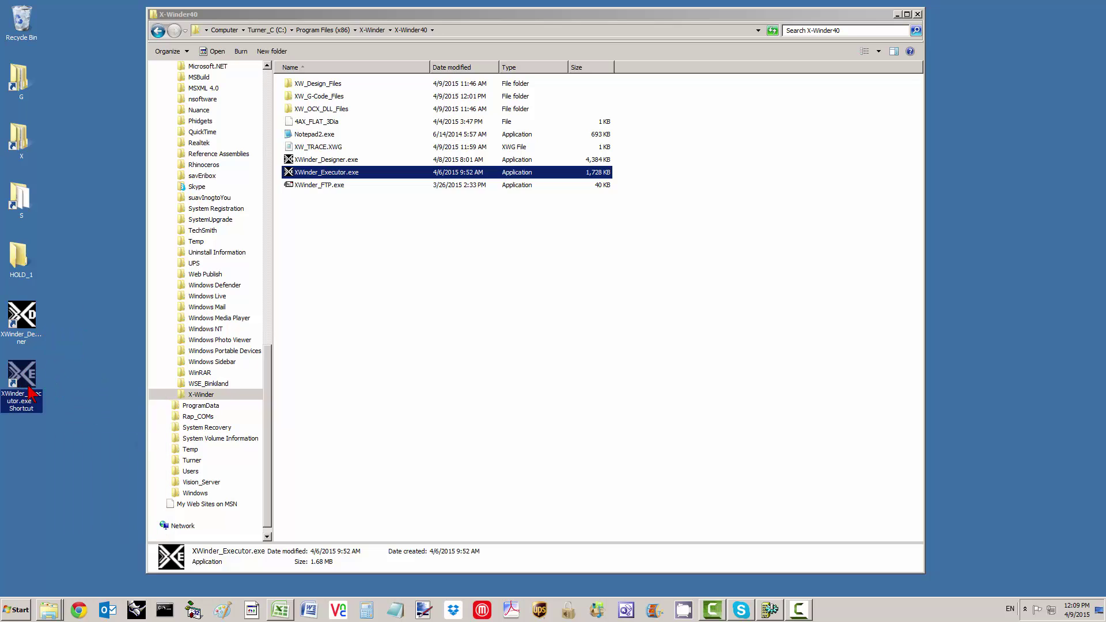
left_click(918, 15)
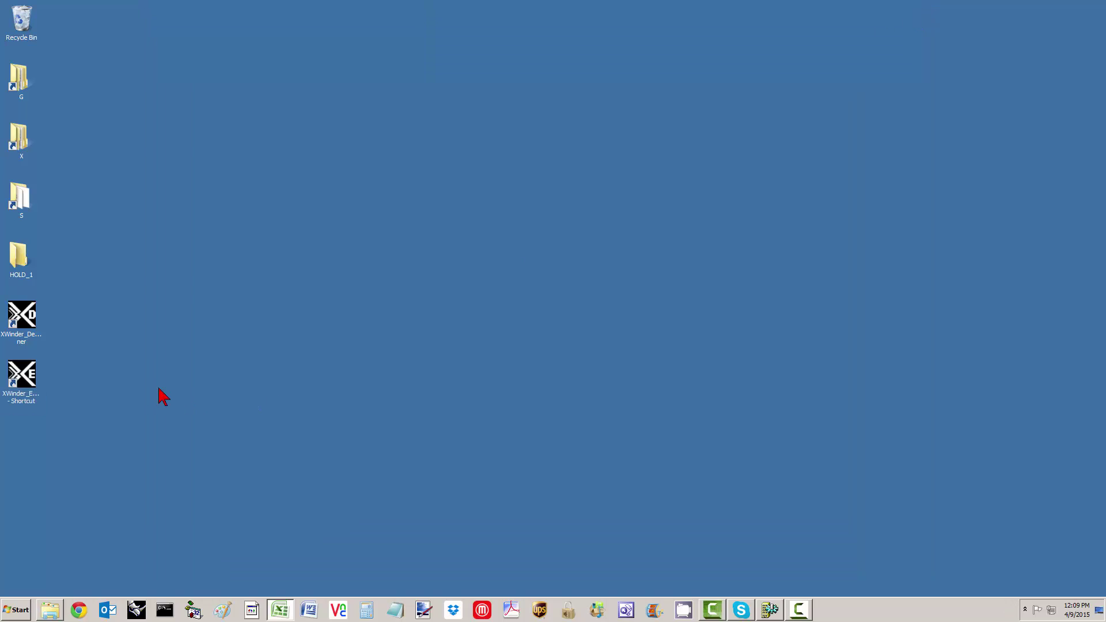
Step: Launch X-Winder Designer in 2-axis mode and start a new blank design
double_click(23, 317)
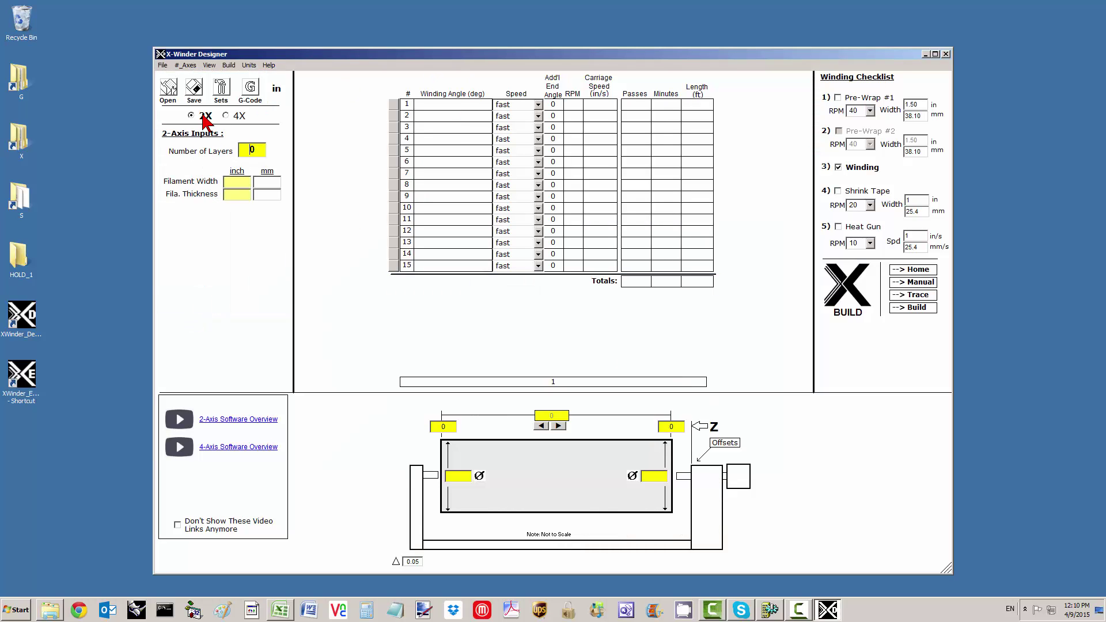
left_click_drag(328, 53, 333, 40)
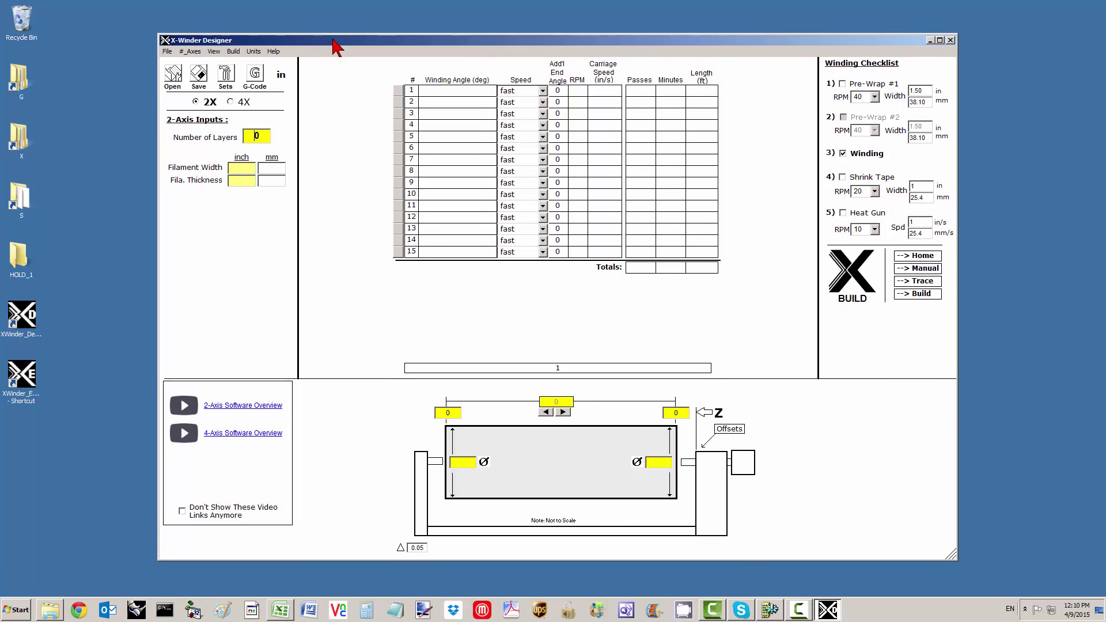
left_click(236, 105)
left_click(210, 103)
left_click(258, 136)
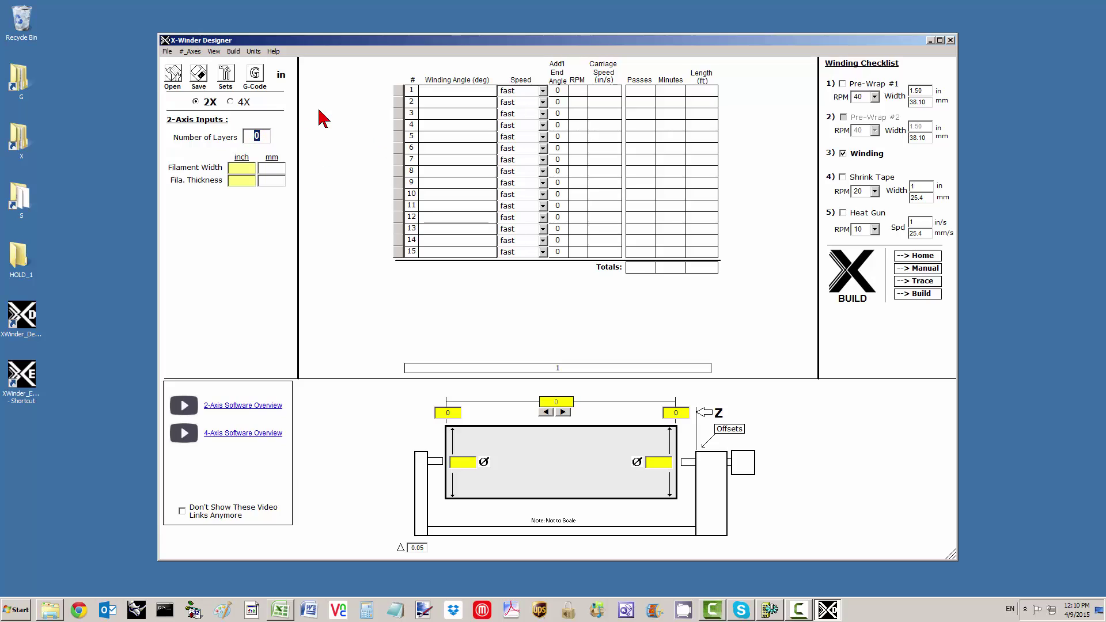
left_click(167, 51)
left_click(178, 64)
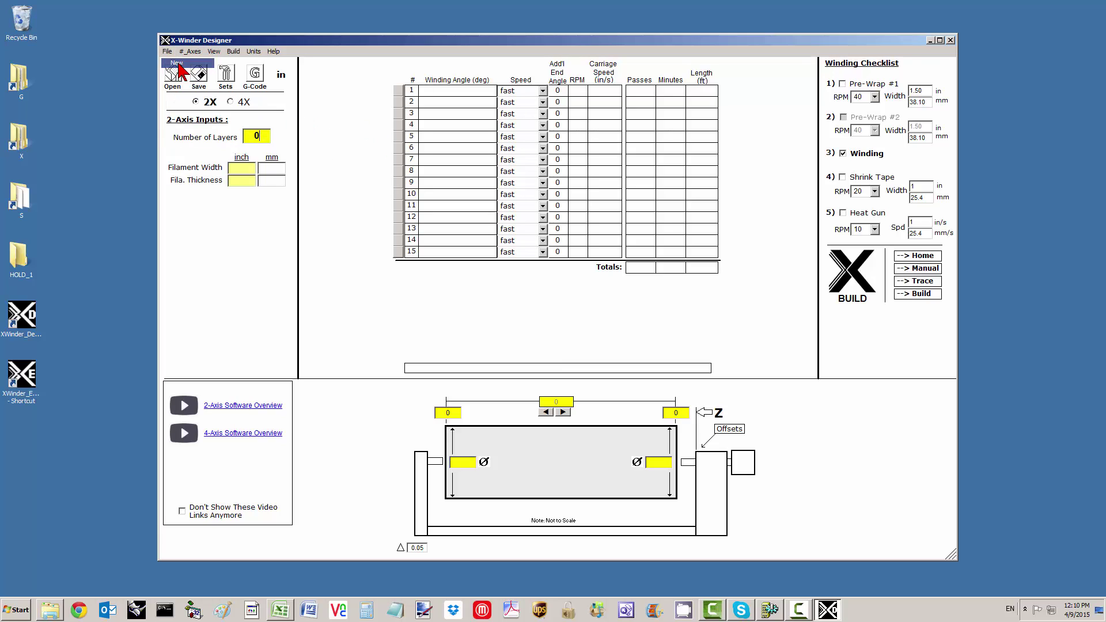
Step: Enter 1 layer, 0.125 in filament width and thickness, and a 90° winding angle
left_click(257, 137)
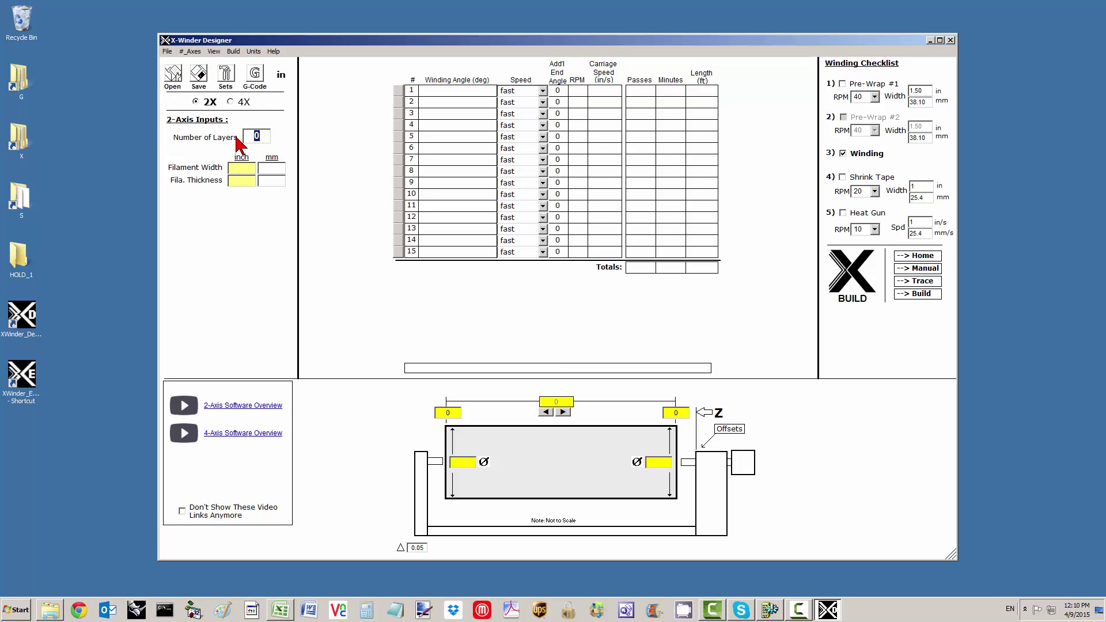
type("1")
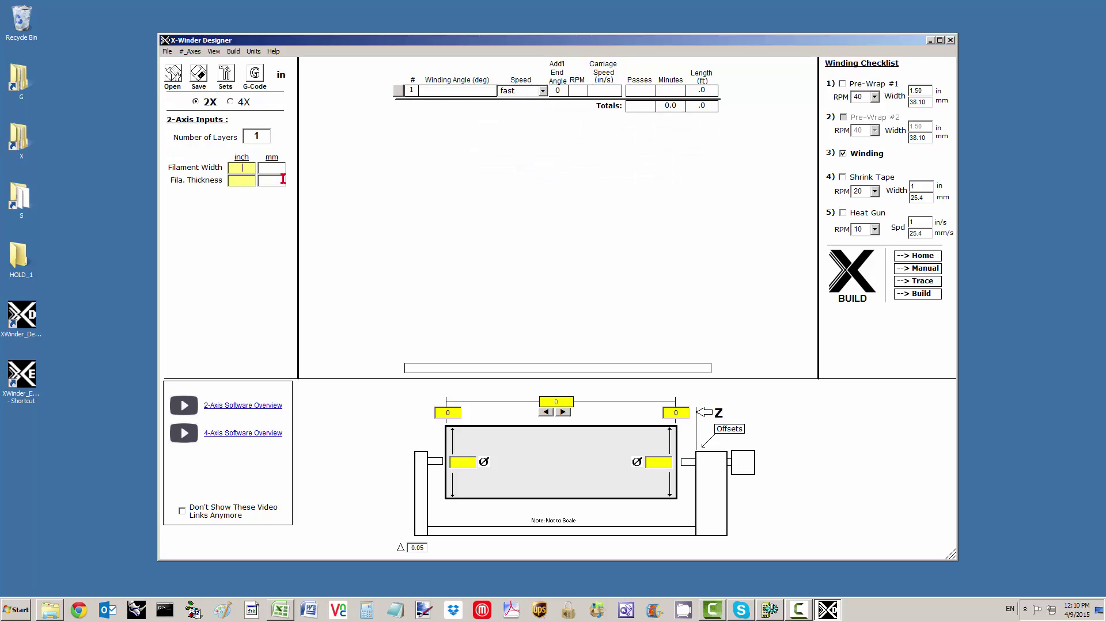
key("Tab")
type("0.125")
left_click(247, 182)
type("0.125")
left_click(472, 89)
type("90")
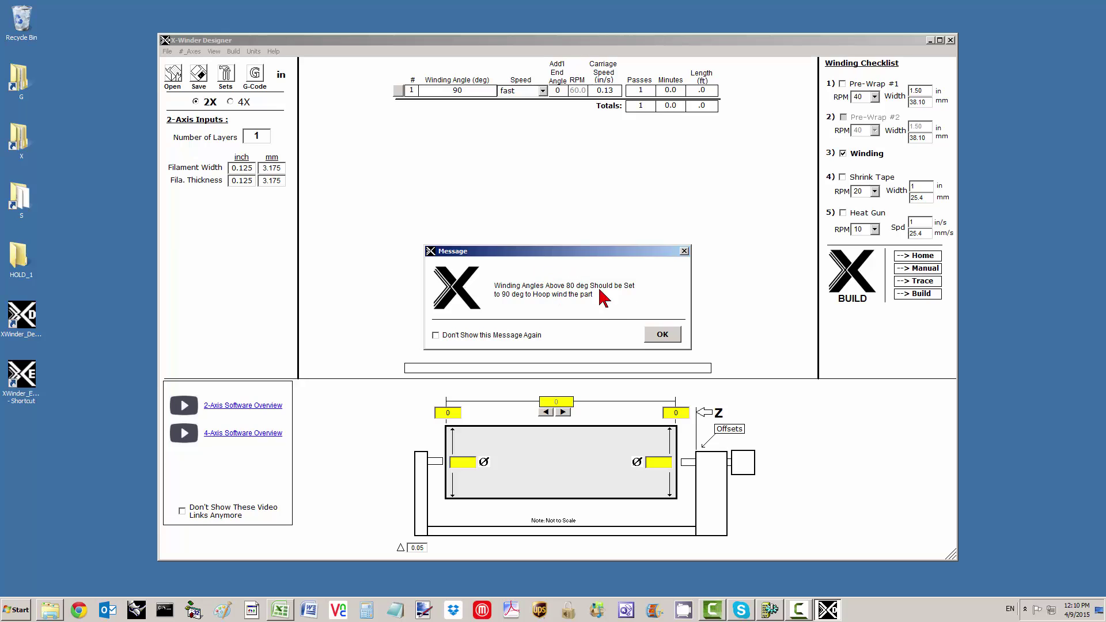
left_click(666, 333)
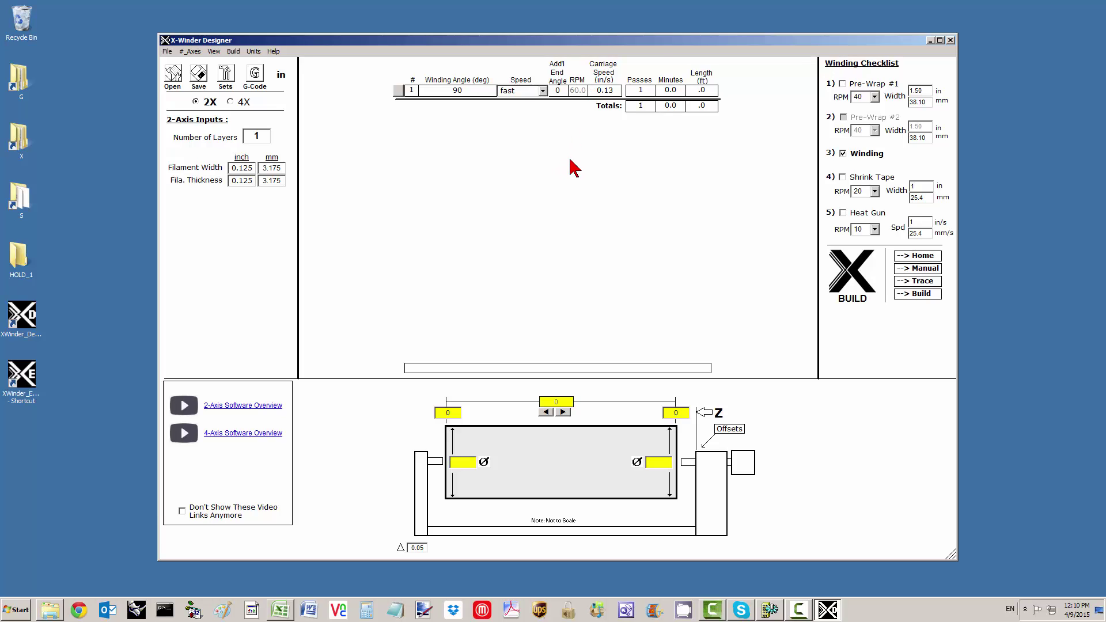
Step: Review the Speeds tab limits (carriage 2/4/6 in/s, mandrel 20/40/60 RPM) and accept them
left_click(616, 94)
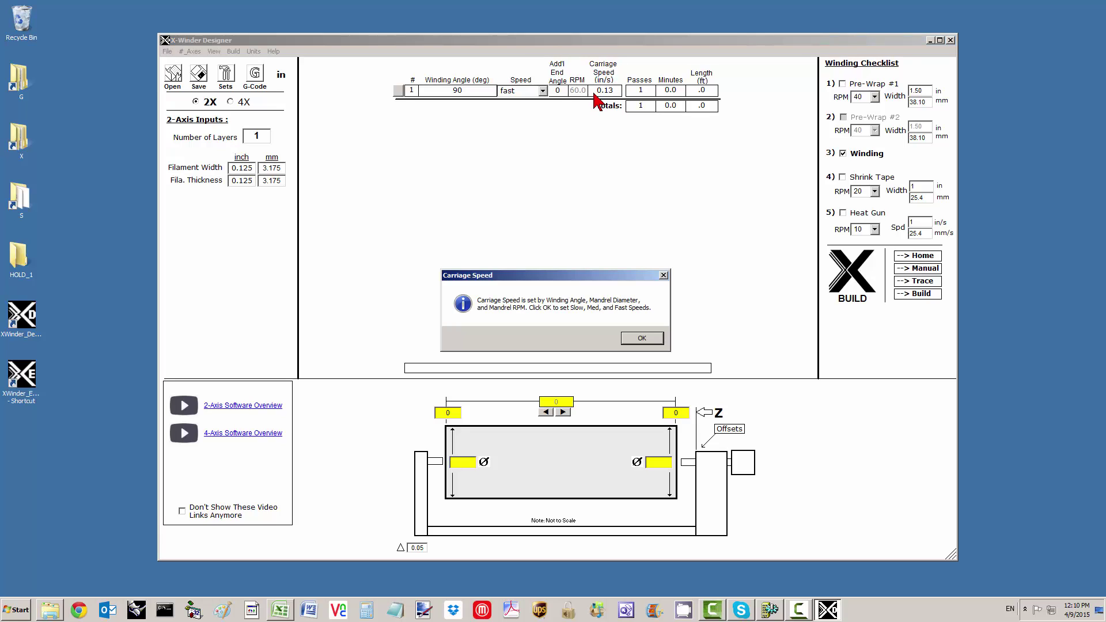
left_click(641, 339)
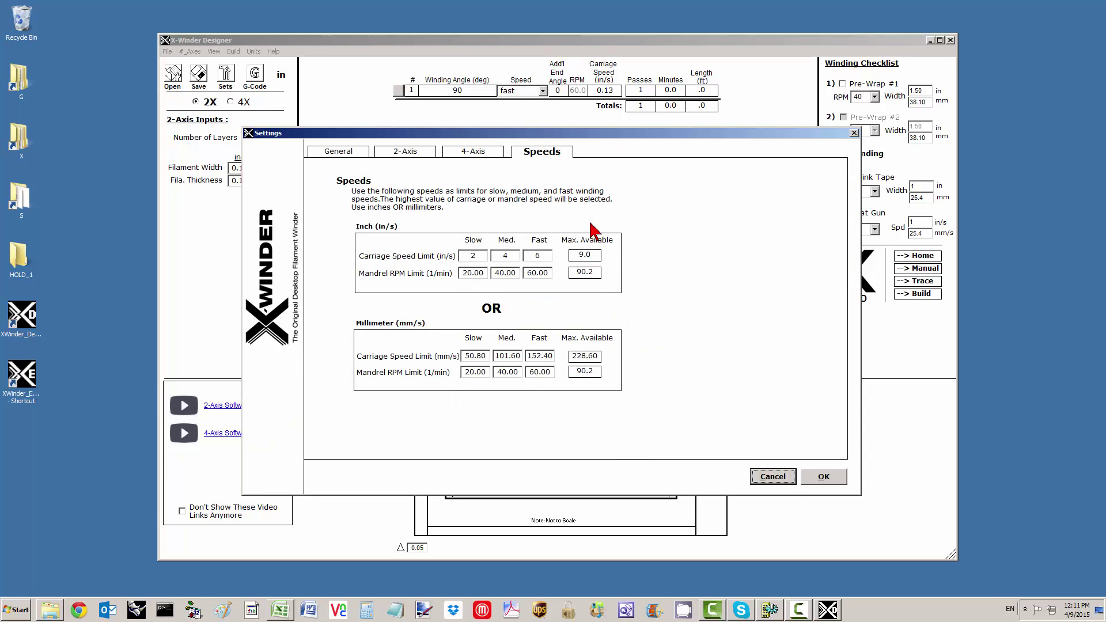
left_click(791, 477)
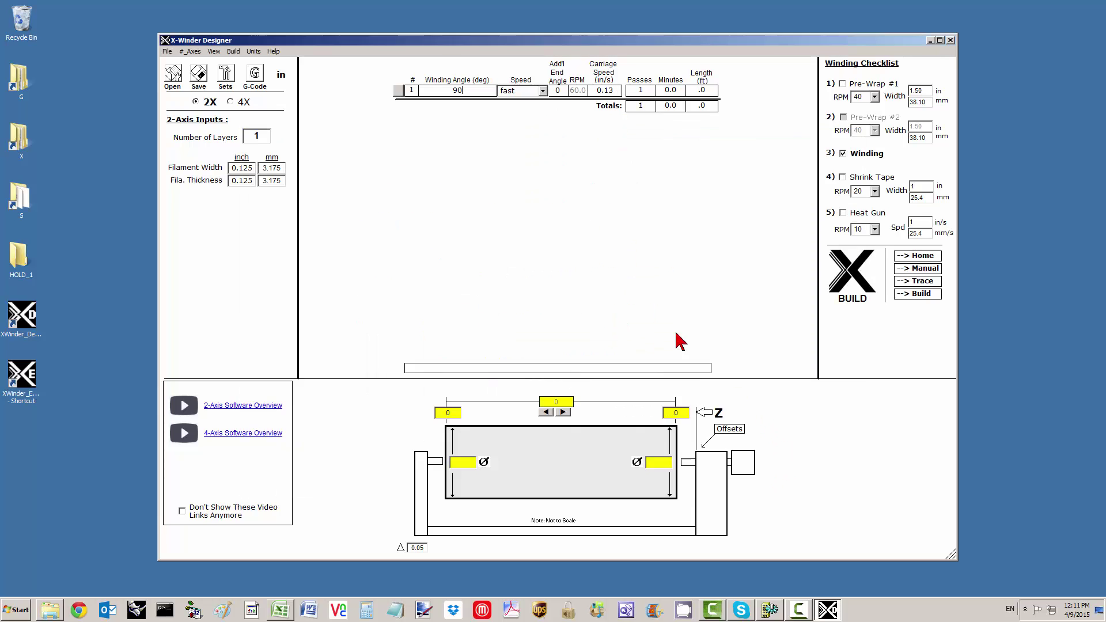
left_click(226, 76)
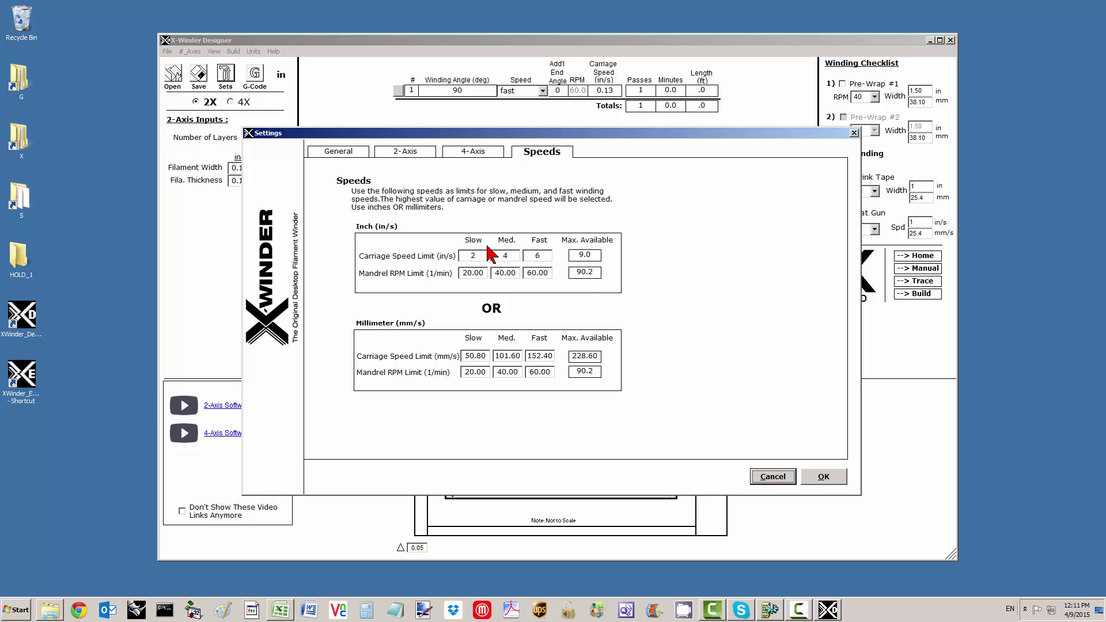
left_click(824, 477)
Step: Set row 1's speed to med (40.0 RPM, 0.08 in/s) and open the 2-Axis offset settings
left_click(542, 92)
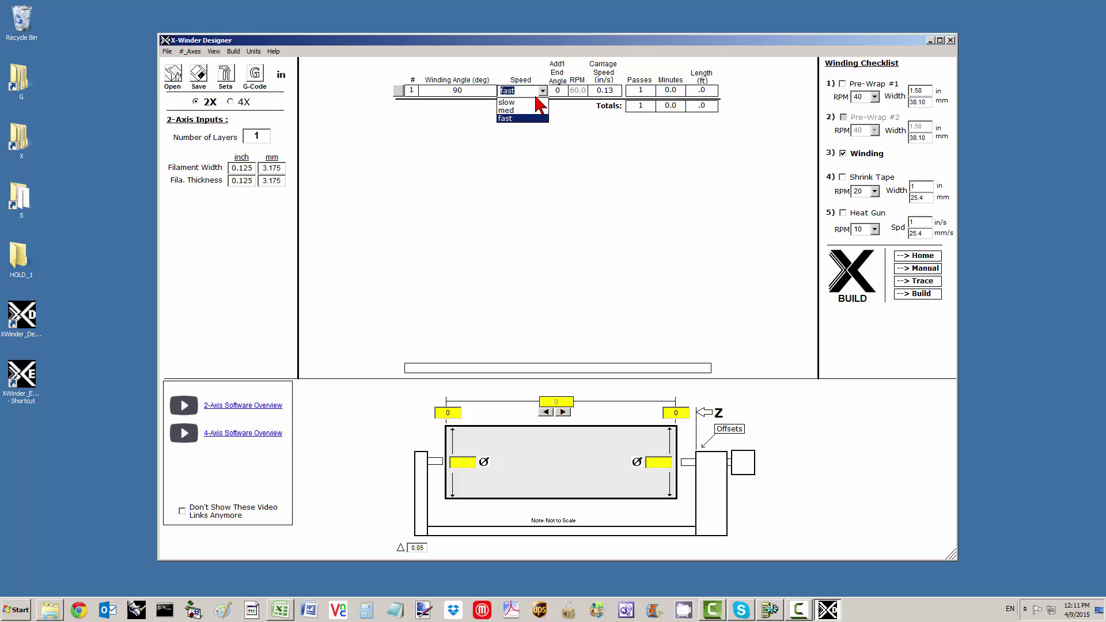
left_click(533, 110)
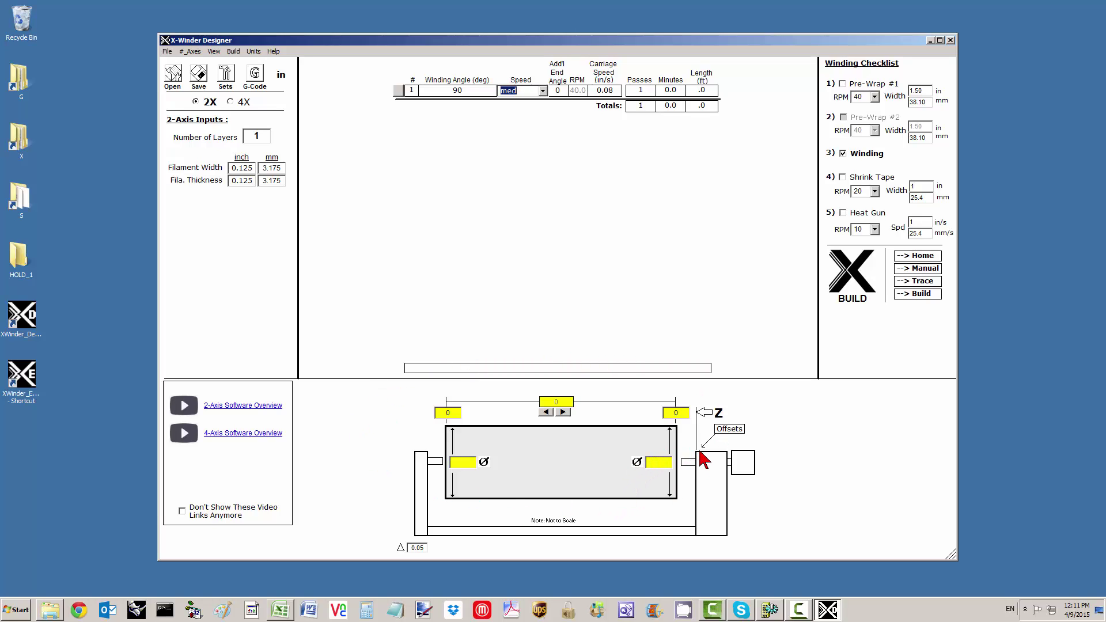
left_click(730, 430)
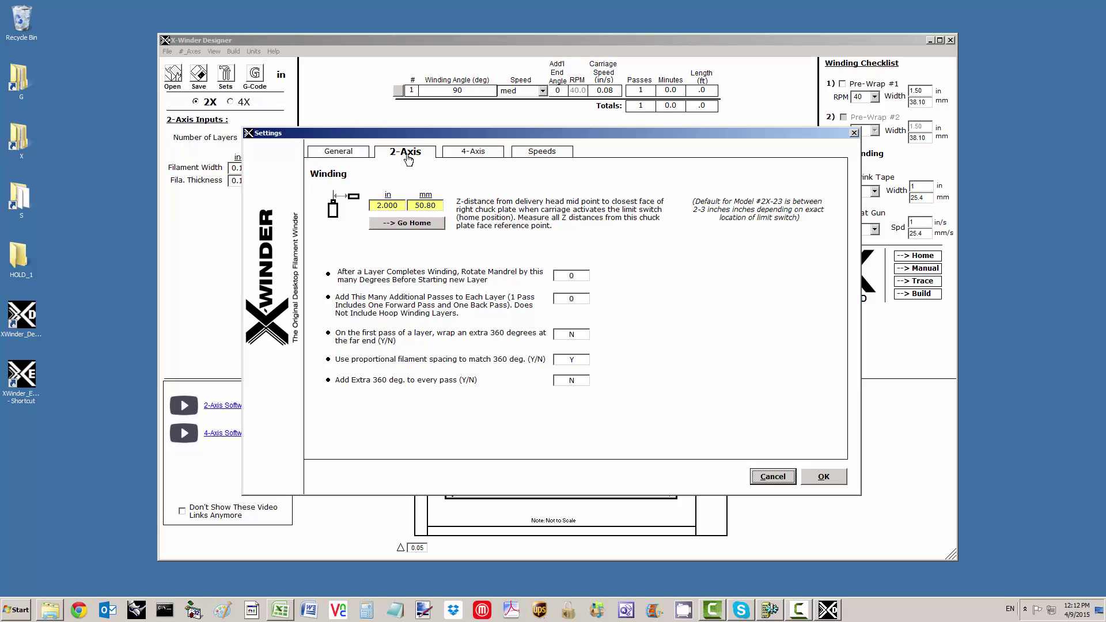
Step: Send the carriage home, re-enter a 2.000 in Z-distance, and close the 2-axis settings
left_click_drag(393, 204, 366, 206)
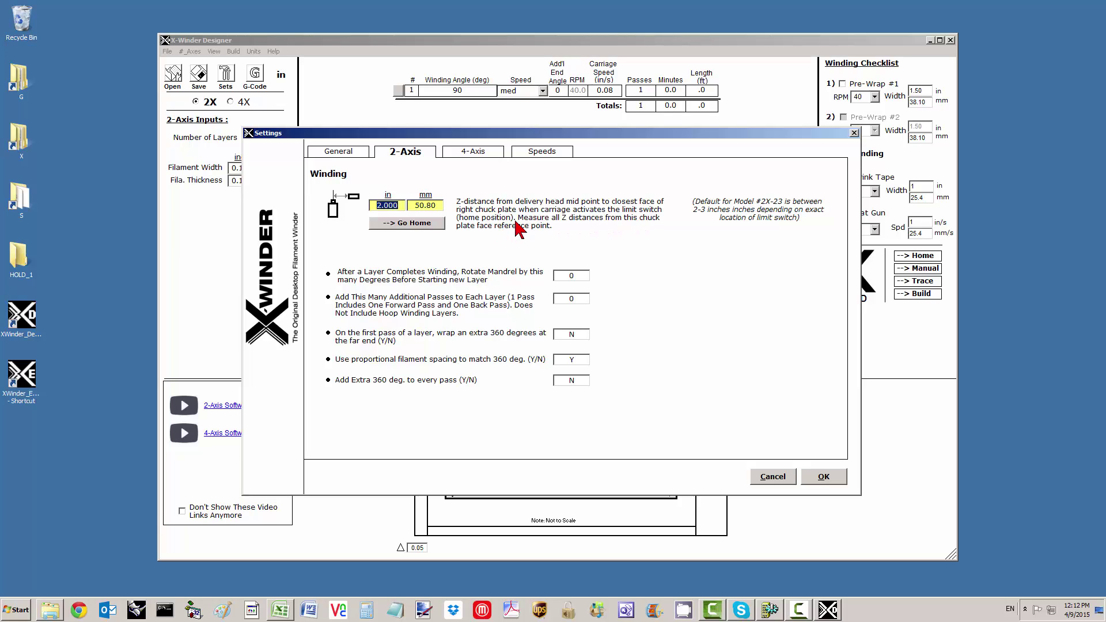
left_click(415, 226)
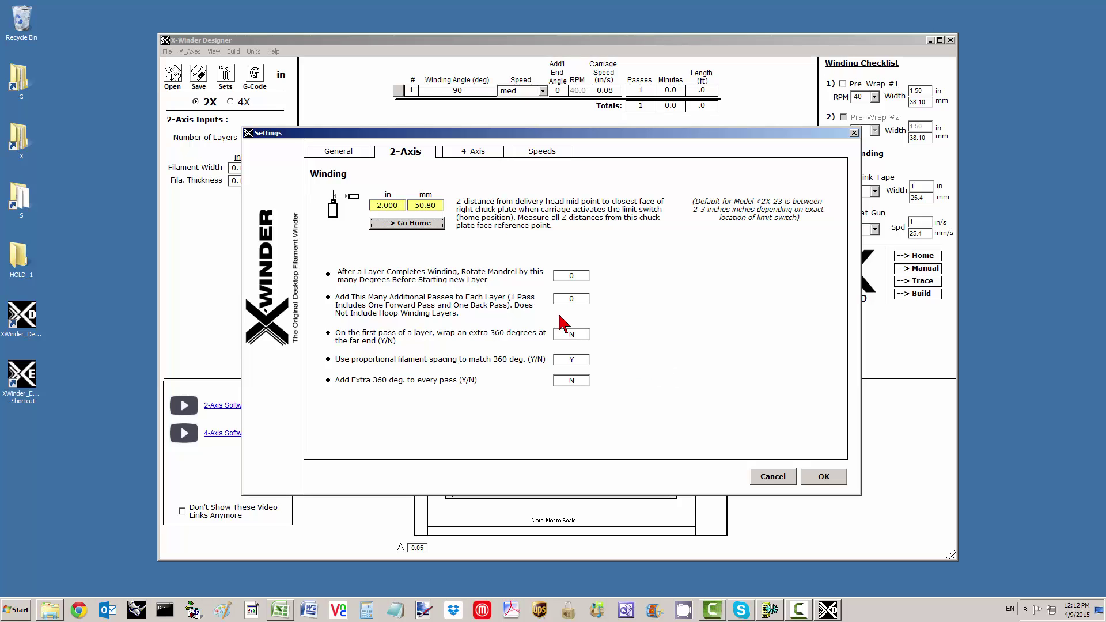
left_click_drag(401, 206, 360, 201)
type("2.000")
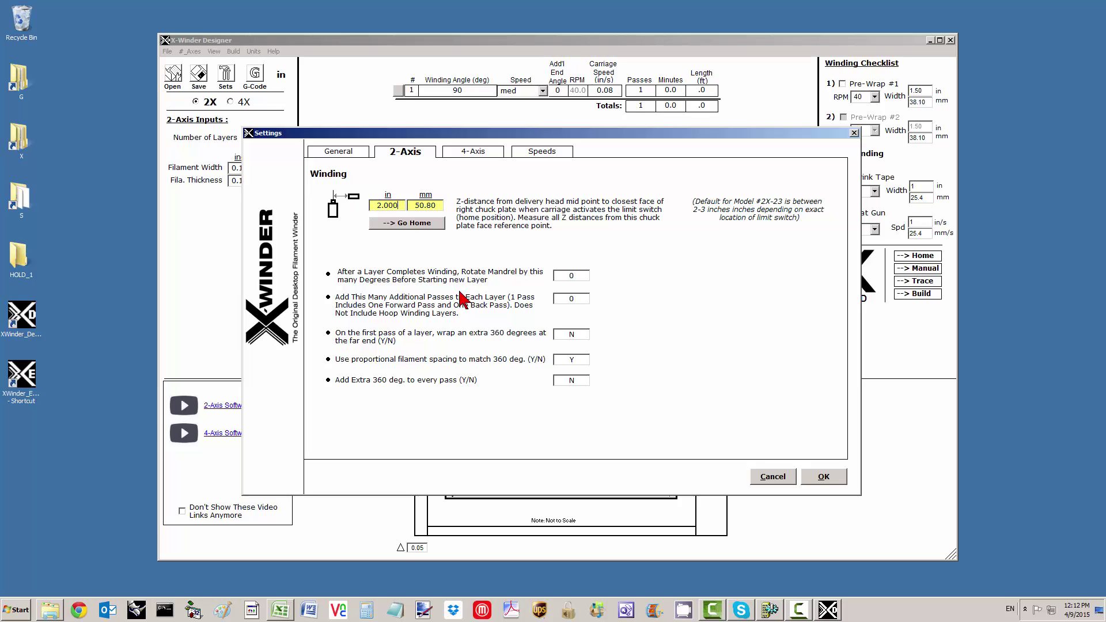
left_click(822, 483)
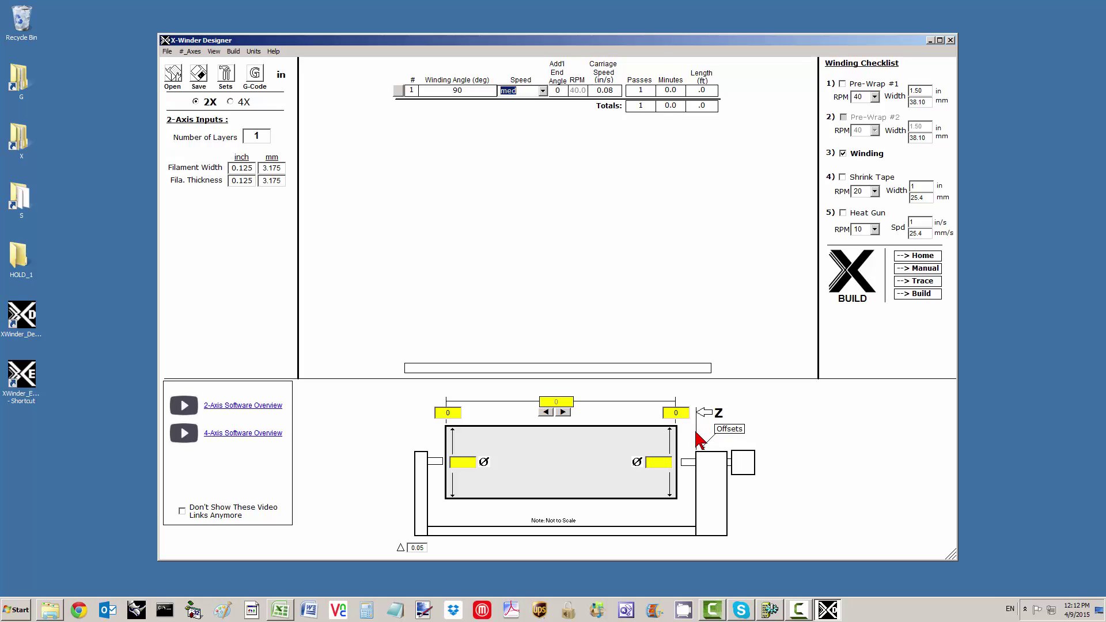
Step: Set the right Z position to 6, the left to 46, and both mandrel diameters to 3
left_click(665, 414)
type("6")
left_click(438, 412)
type("4")
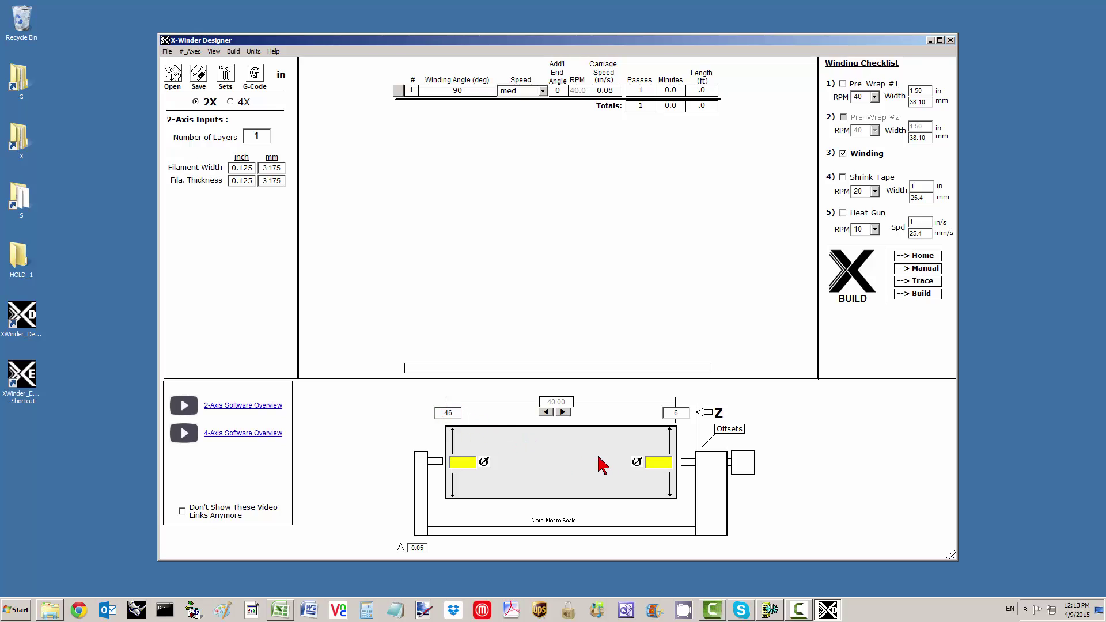
left_click(664, 464)
type("3")
left_click(469, 463)
type("3")
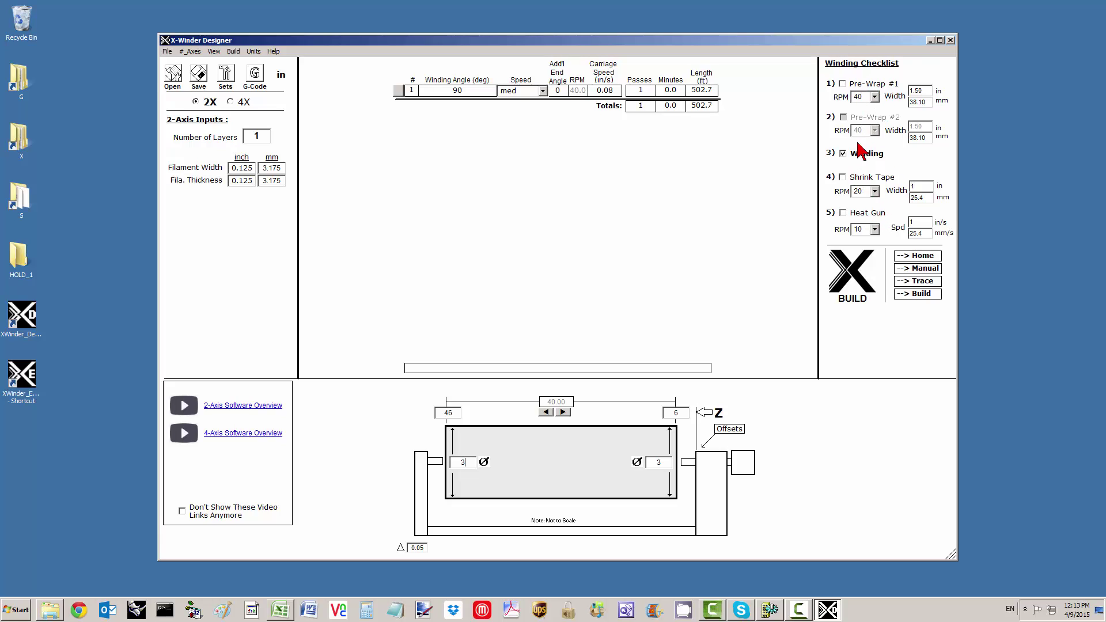
left_click(200, 79)
Step: Save the design in the Desktop folder under the name Spool_Wind_1 and locate it on the desktop
left_click(770, 134)
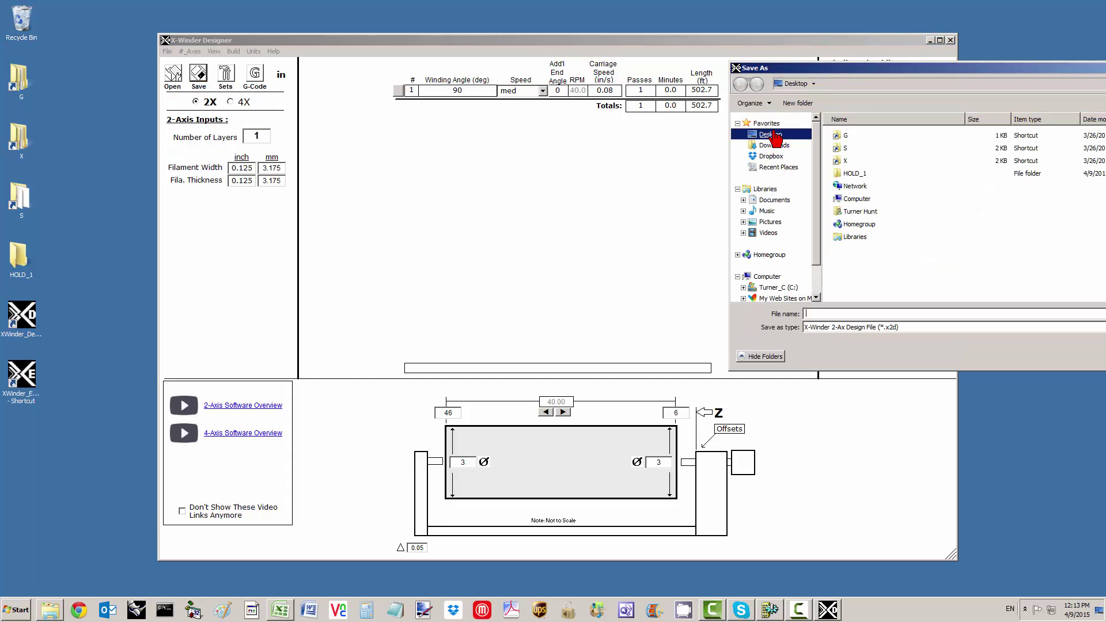
left_click(836, 313)
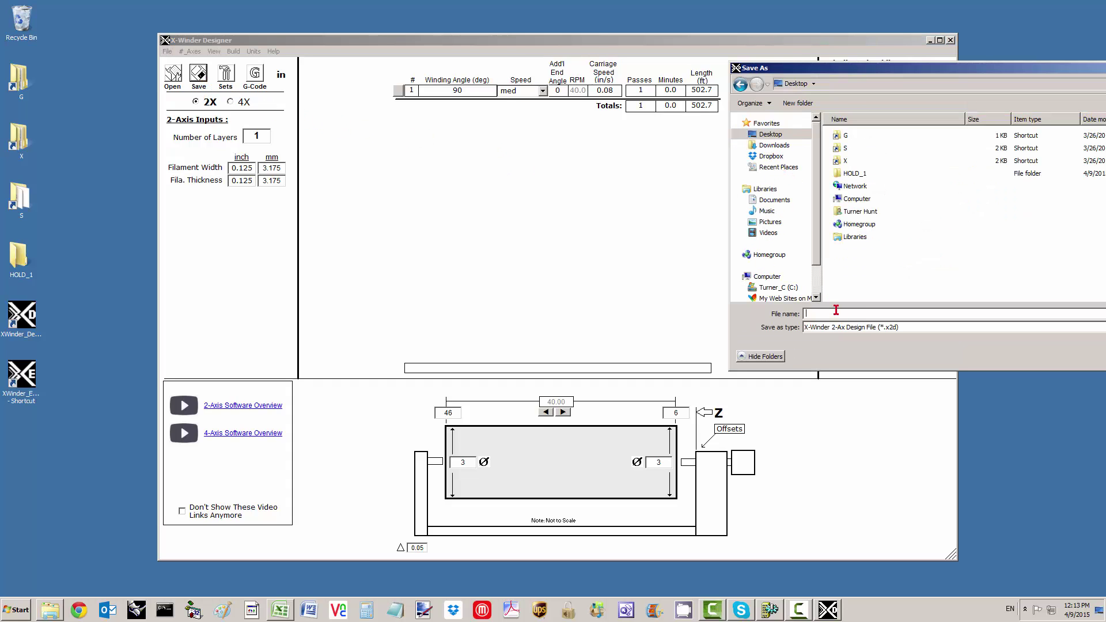
type("Spool_Wind_1")
left_click_drag(979, 74, 687, 109)
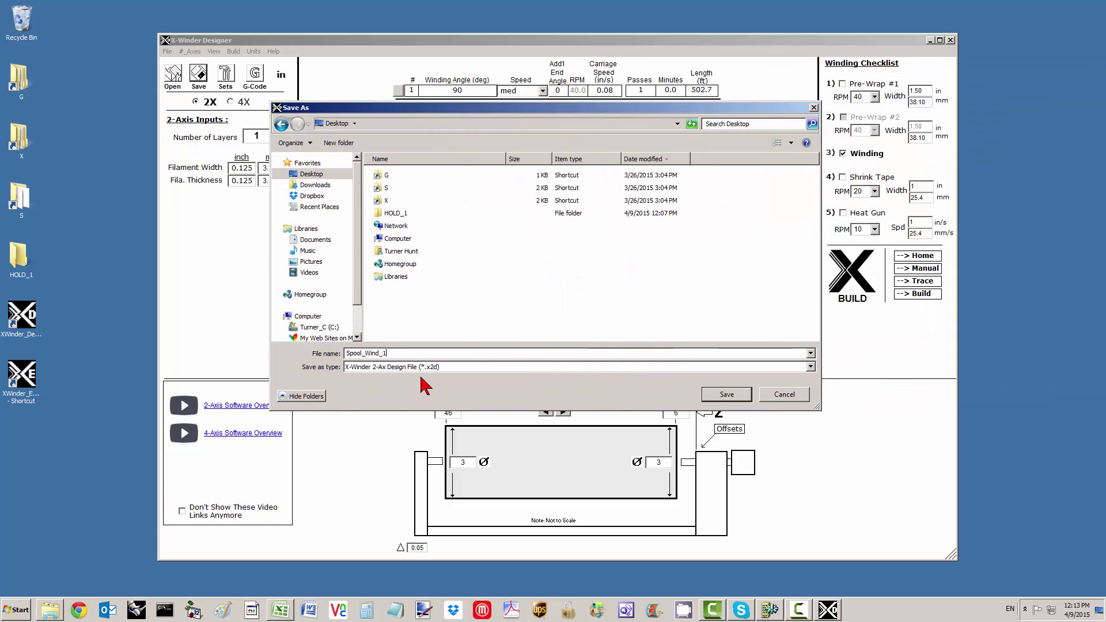
left_click(720, 396)
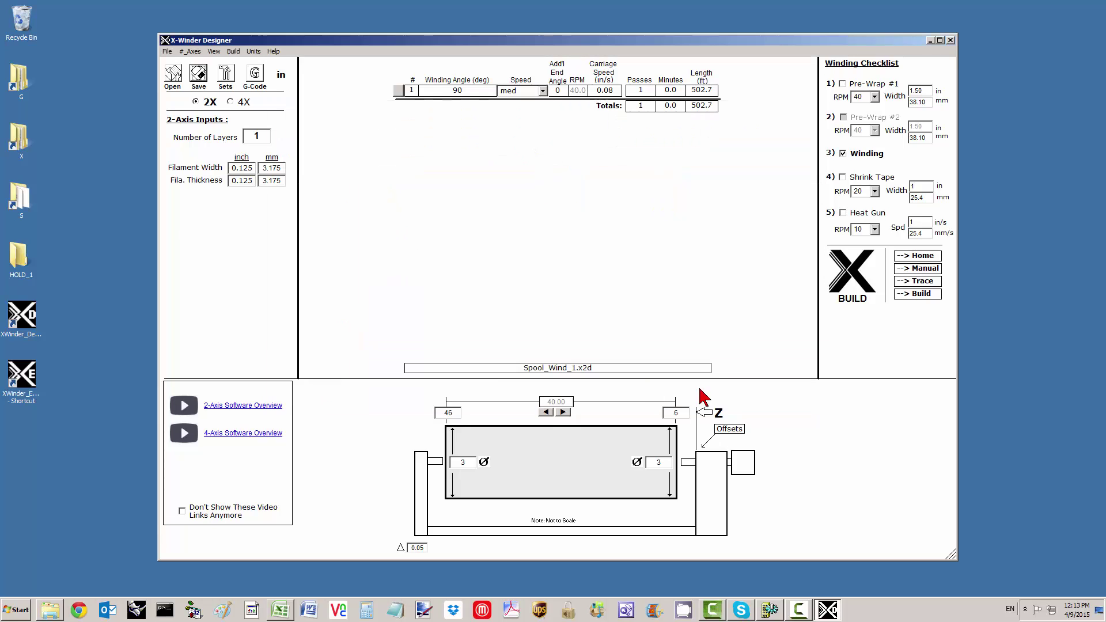
left_click(23, 443)
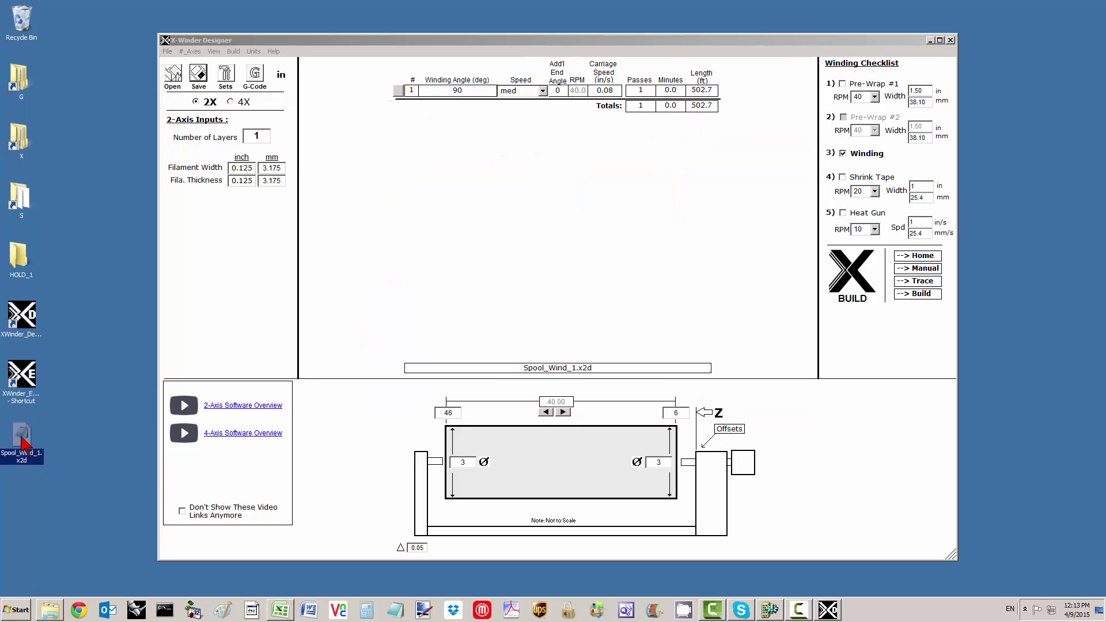
Step: Generate the G-code and show Spool_Wind_1.X2G maximized in Notepad2
left_click(255, 75)
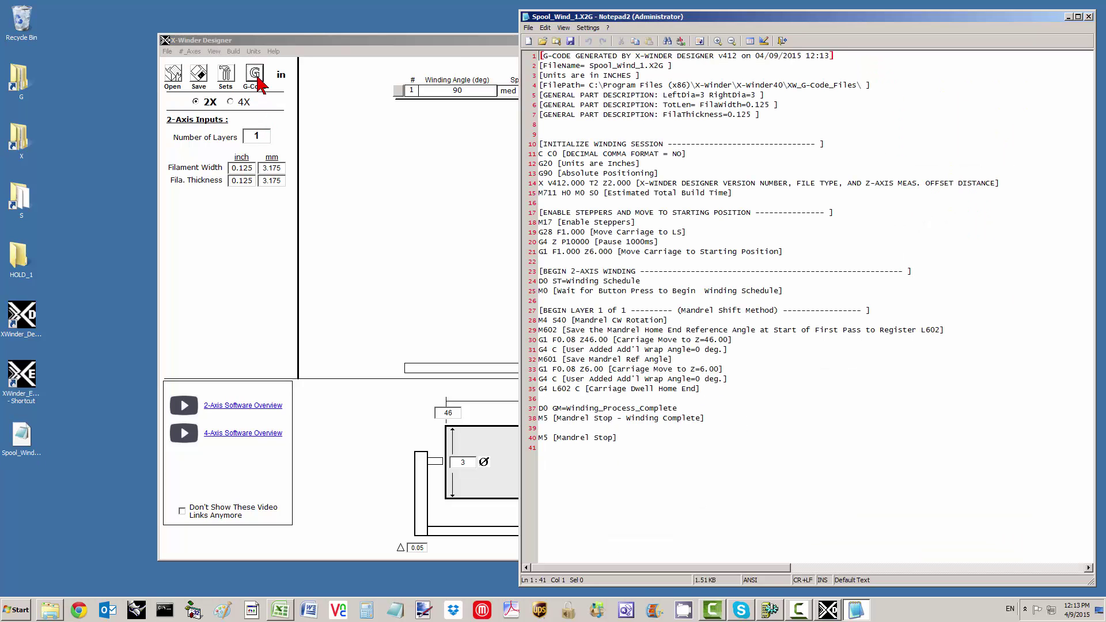
double_click(677, 20)
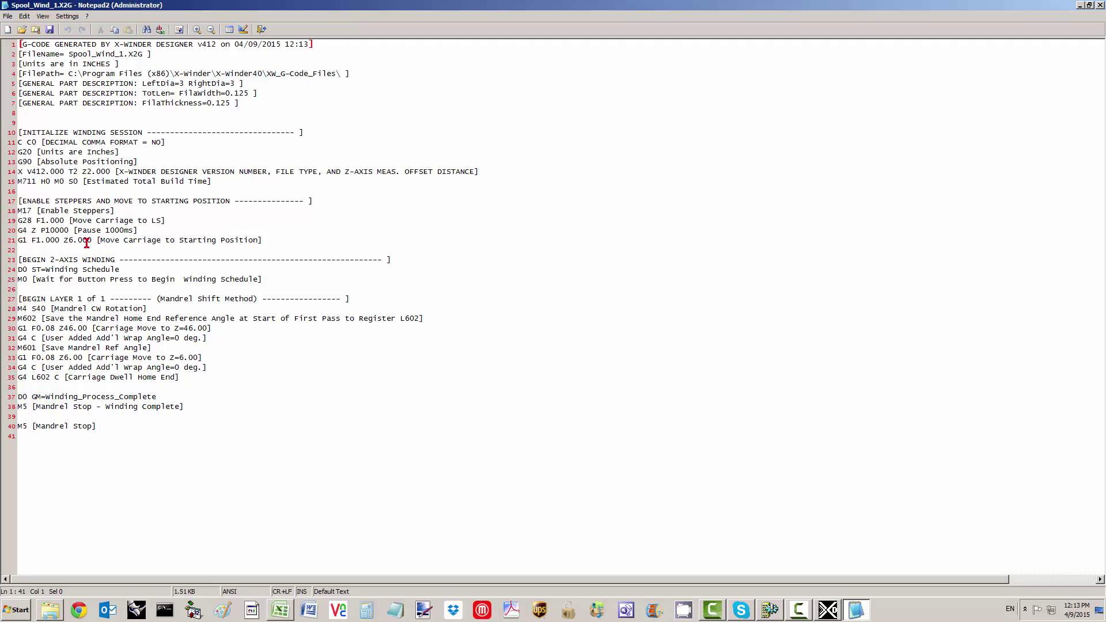
double_click(387, 5)
left_click_drag(673, 21, 474, 35)
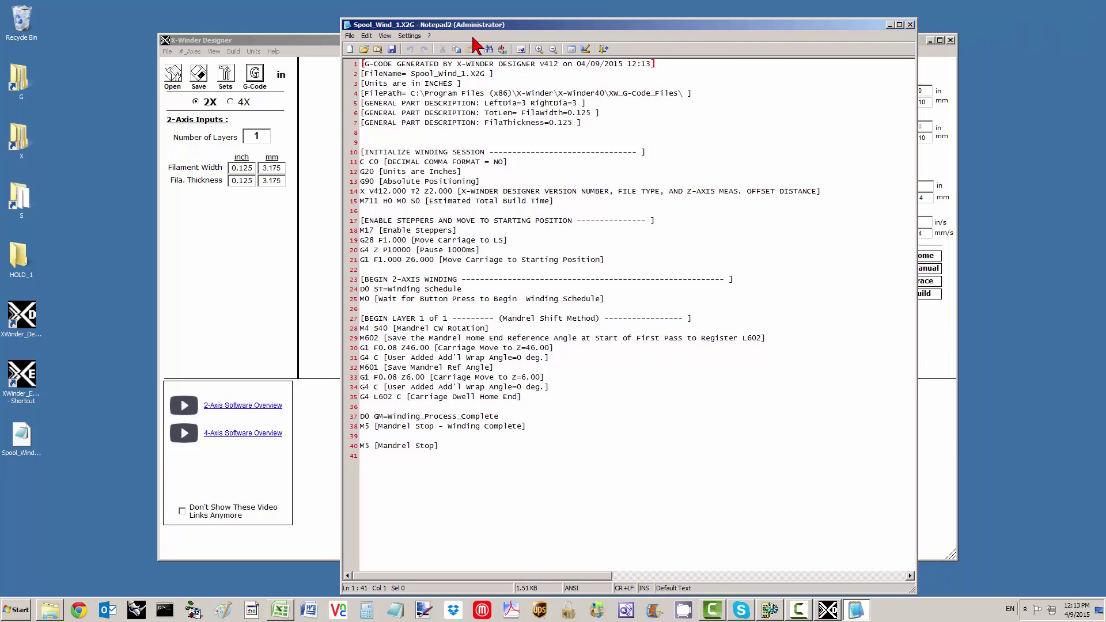
left_click(17, 385)
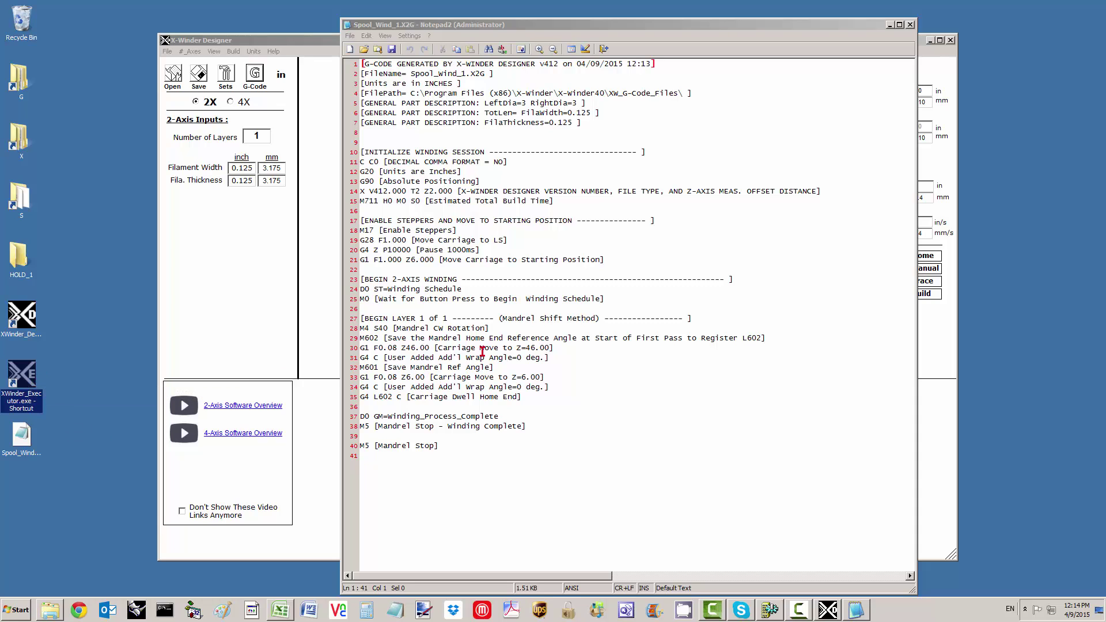
double_click(576, 24)
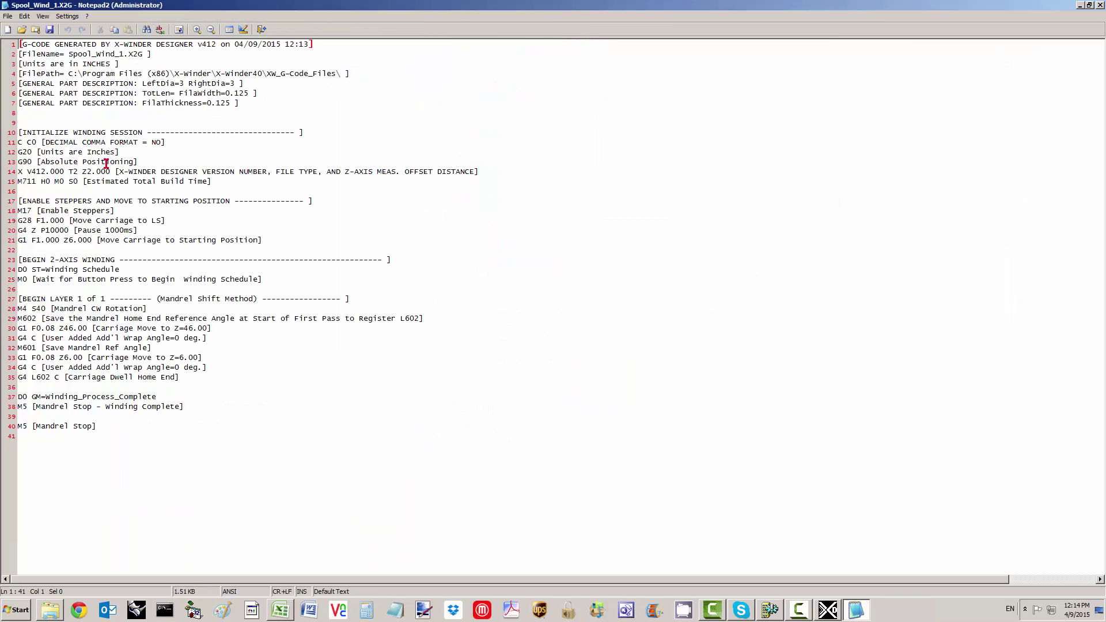
Step: Select line 27 (BEGIN LAYER 1 of 1), setup lines 1–26, and layer 1 winding lines 28–35
left_click_drag(361, 299, 9, 296)
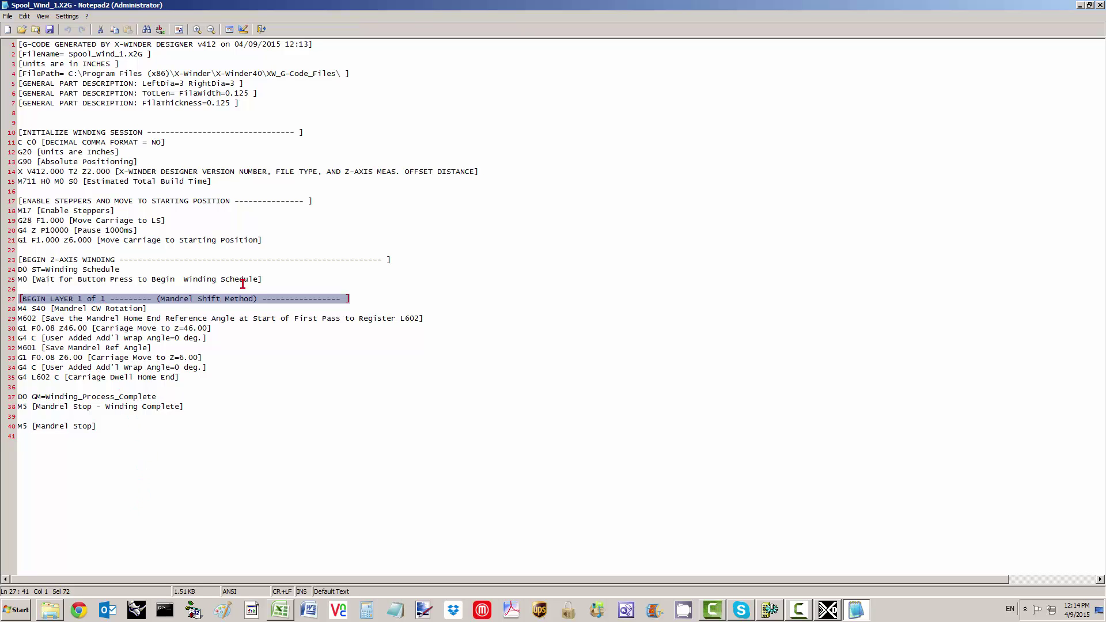
left_click_drag(277, 284, 2, 44)
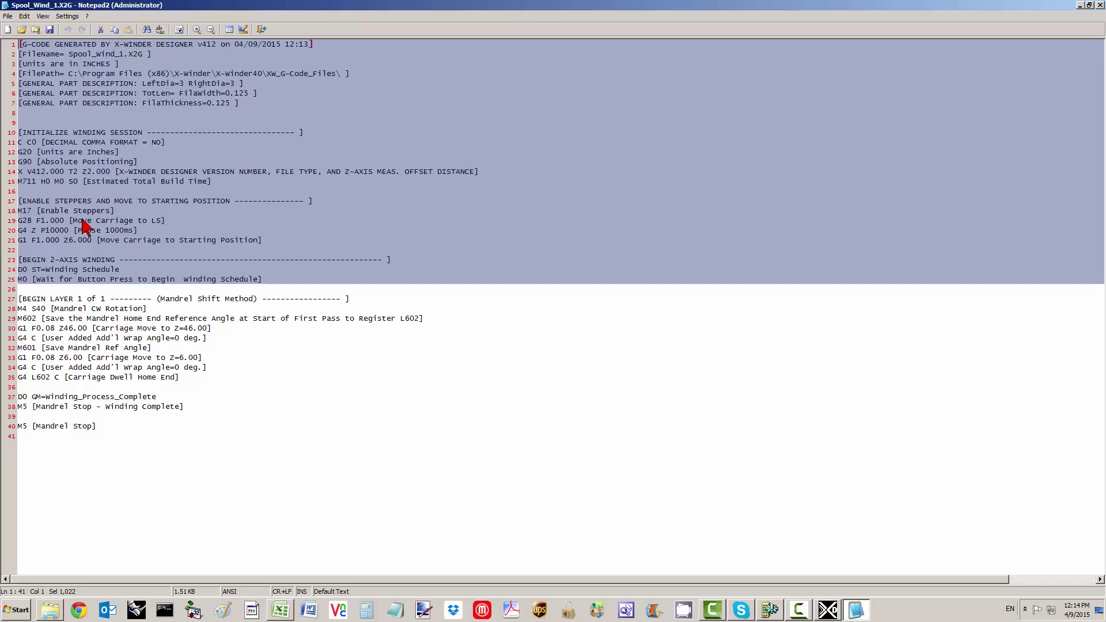
left_click_drag(183, 377, 7, 307)
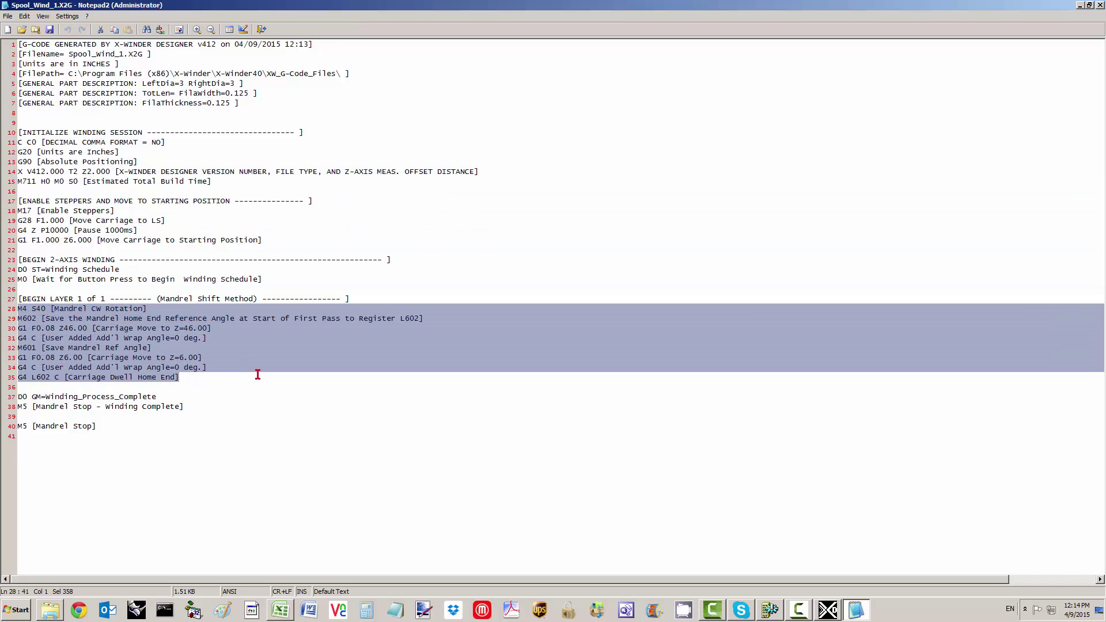